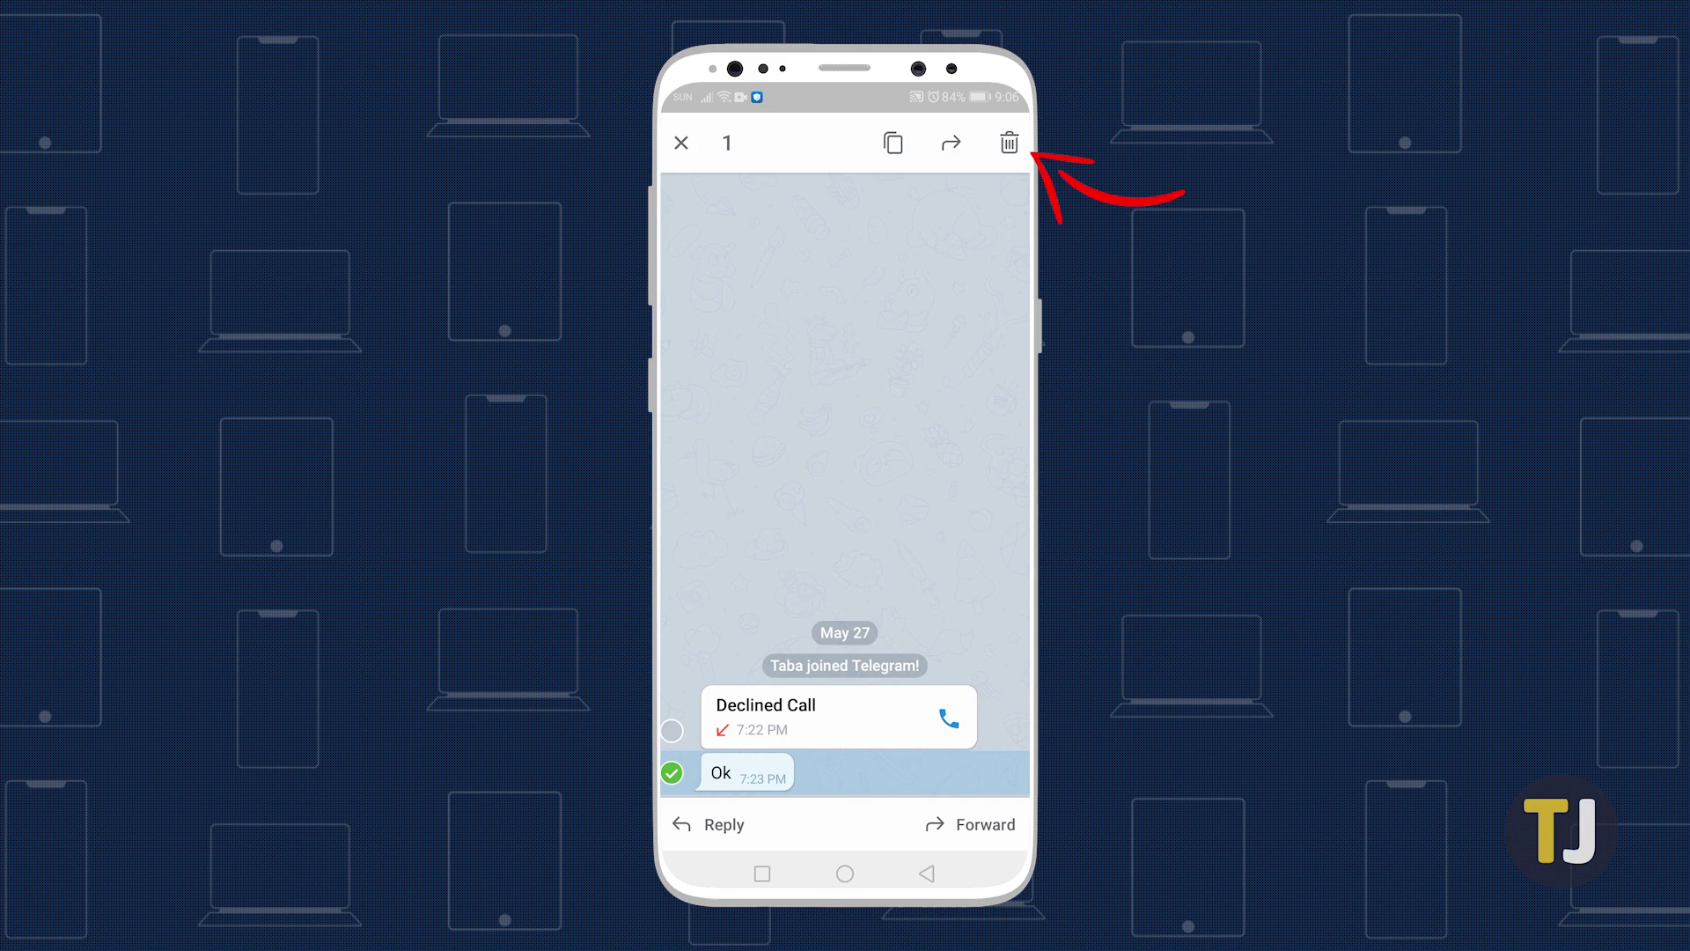
Delete Taba's 'Ok' message for both sides, leaving only the declined call.
{"action": "left_click", "coordinate": [1009, 144]}
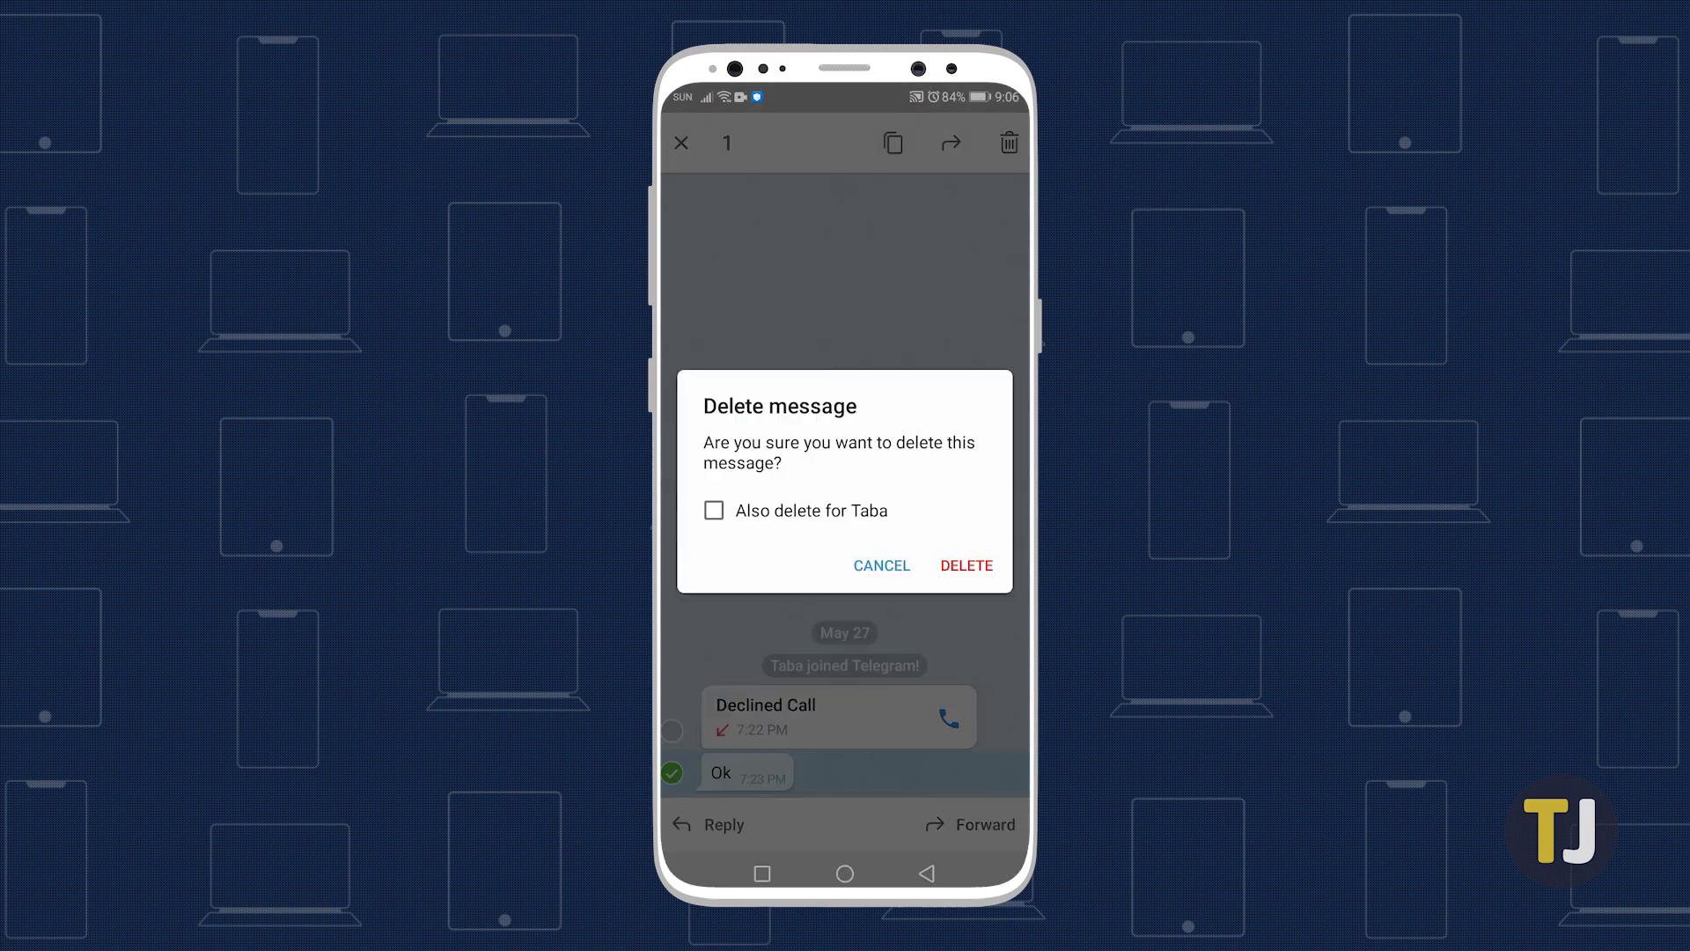
{"action": "left_click", "coordinate": [713, 509]}
{"action": "left_click", "coordinate": [966, 566]}
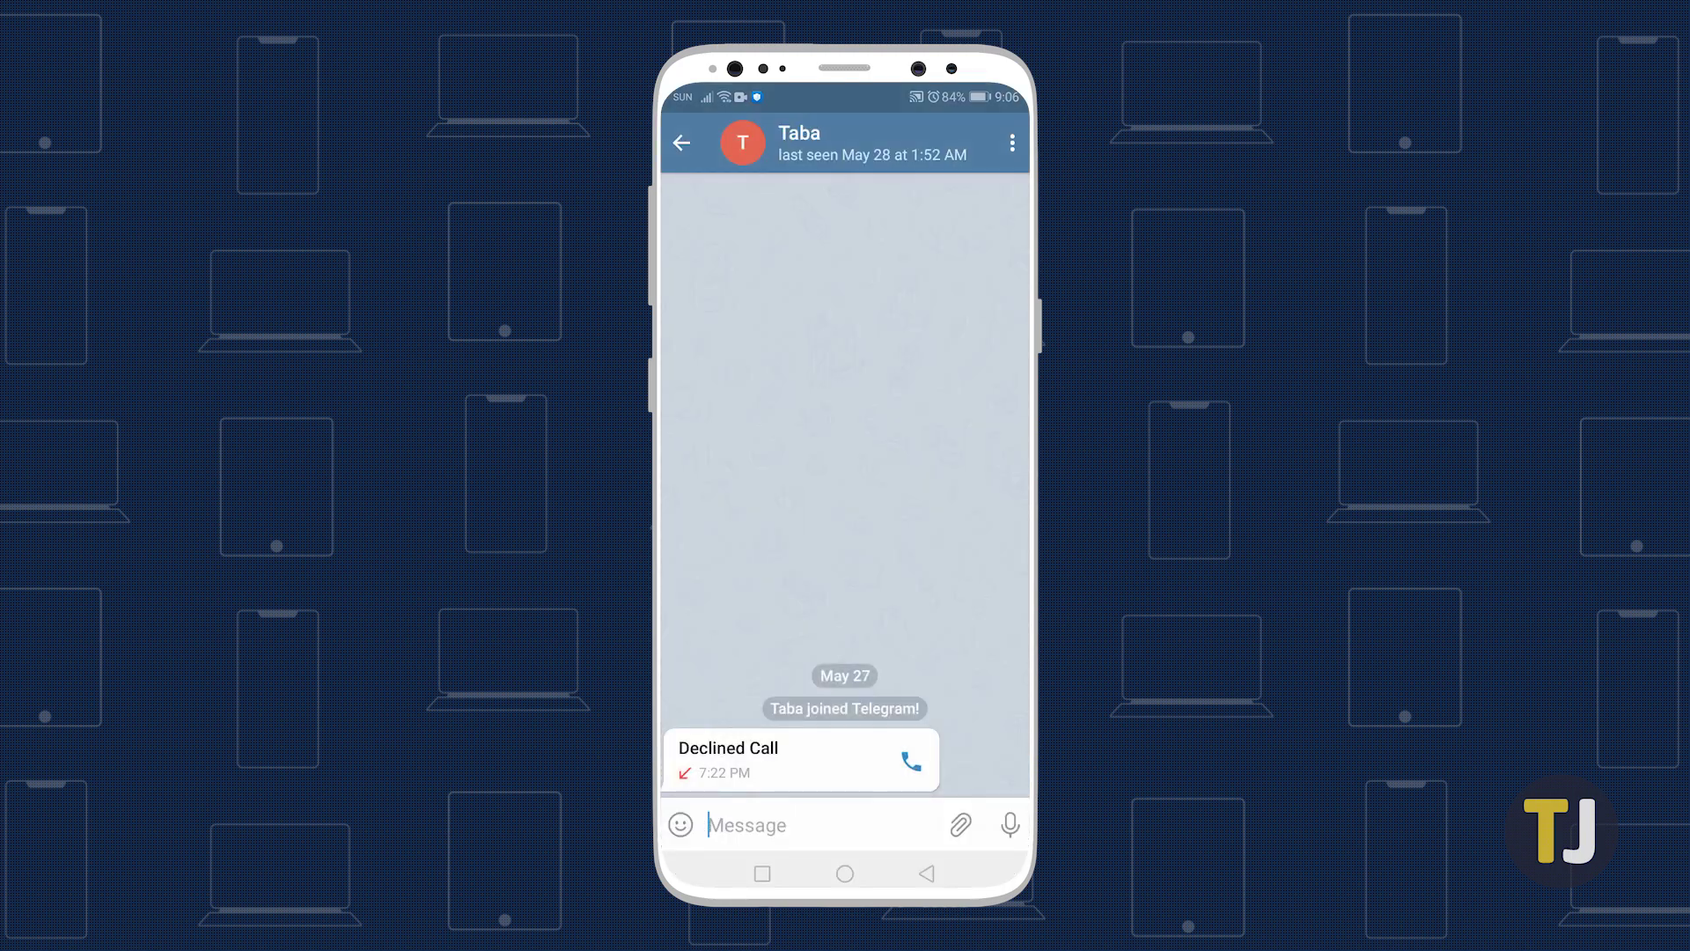
Back in the chat list, delete the Taba chat for both sides.
{"action": "left_click", "coordinate": [682, 142]}
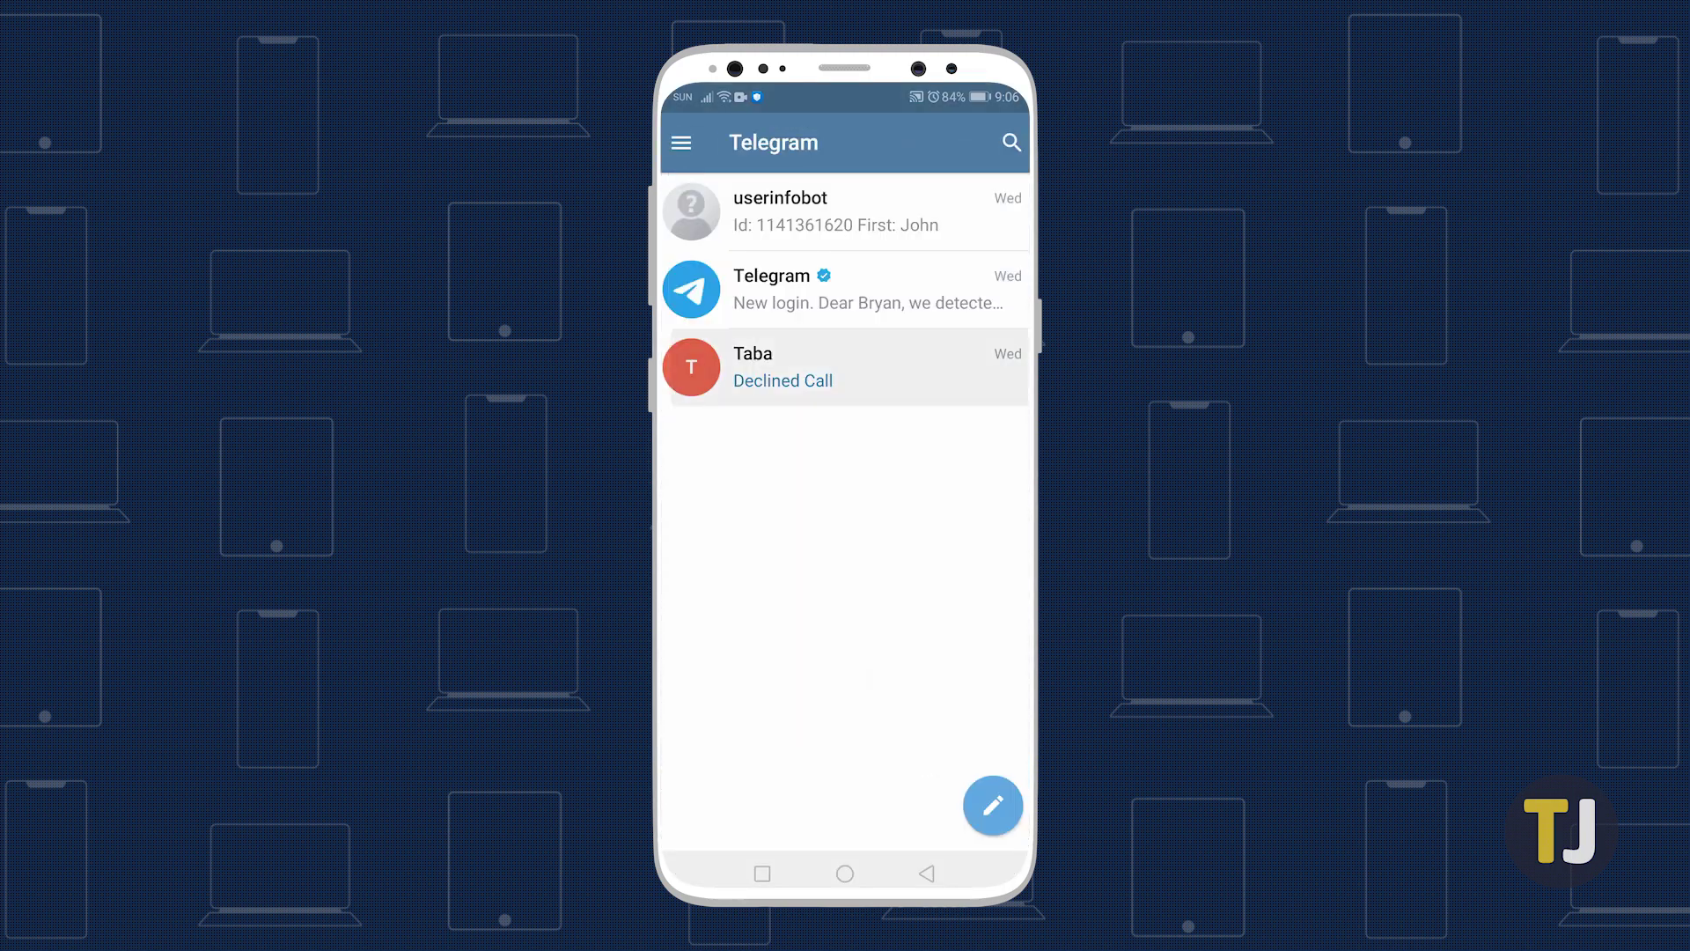
{"action": "left_click", "coordinate": [845, 366]}
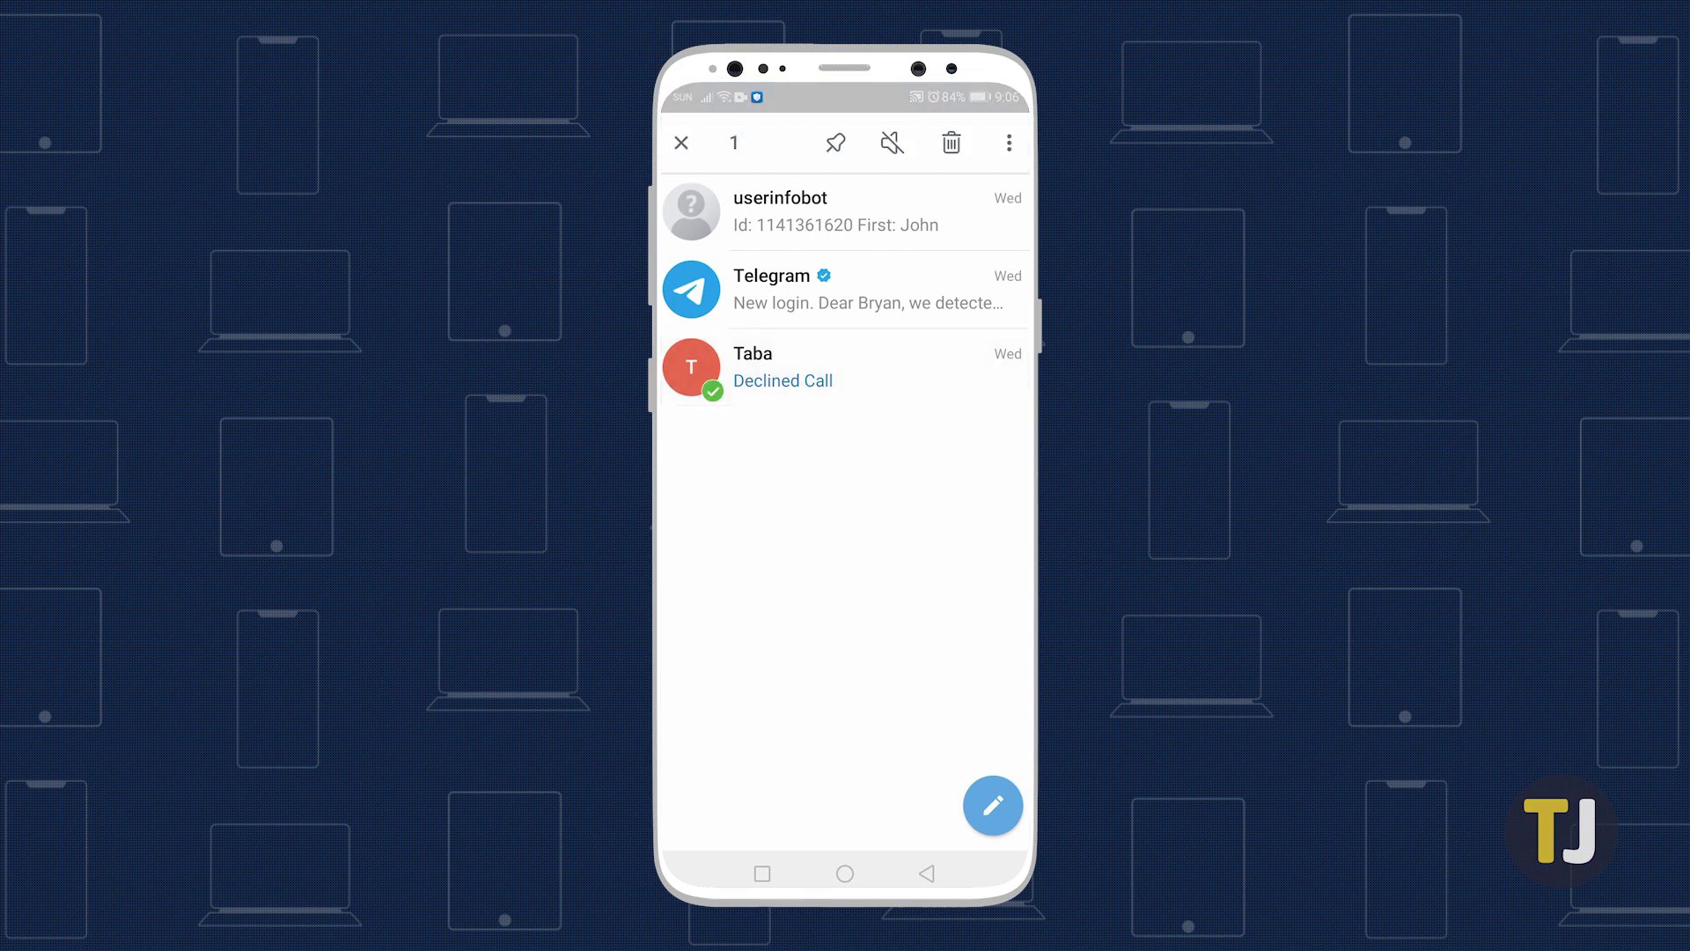
{"action": "left_click", "coordinate": [950, 143]}
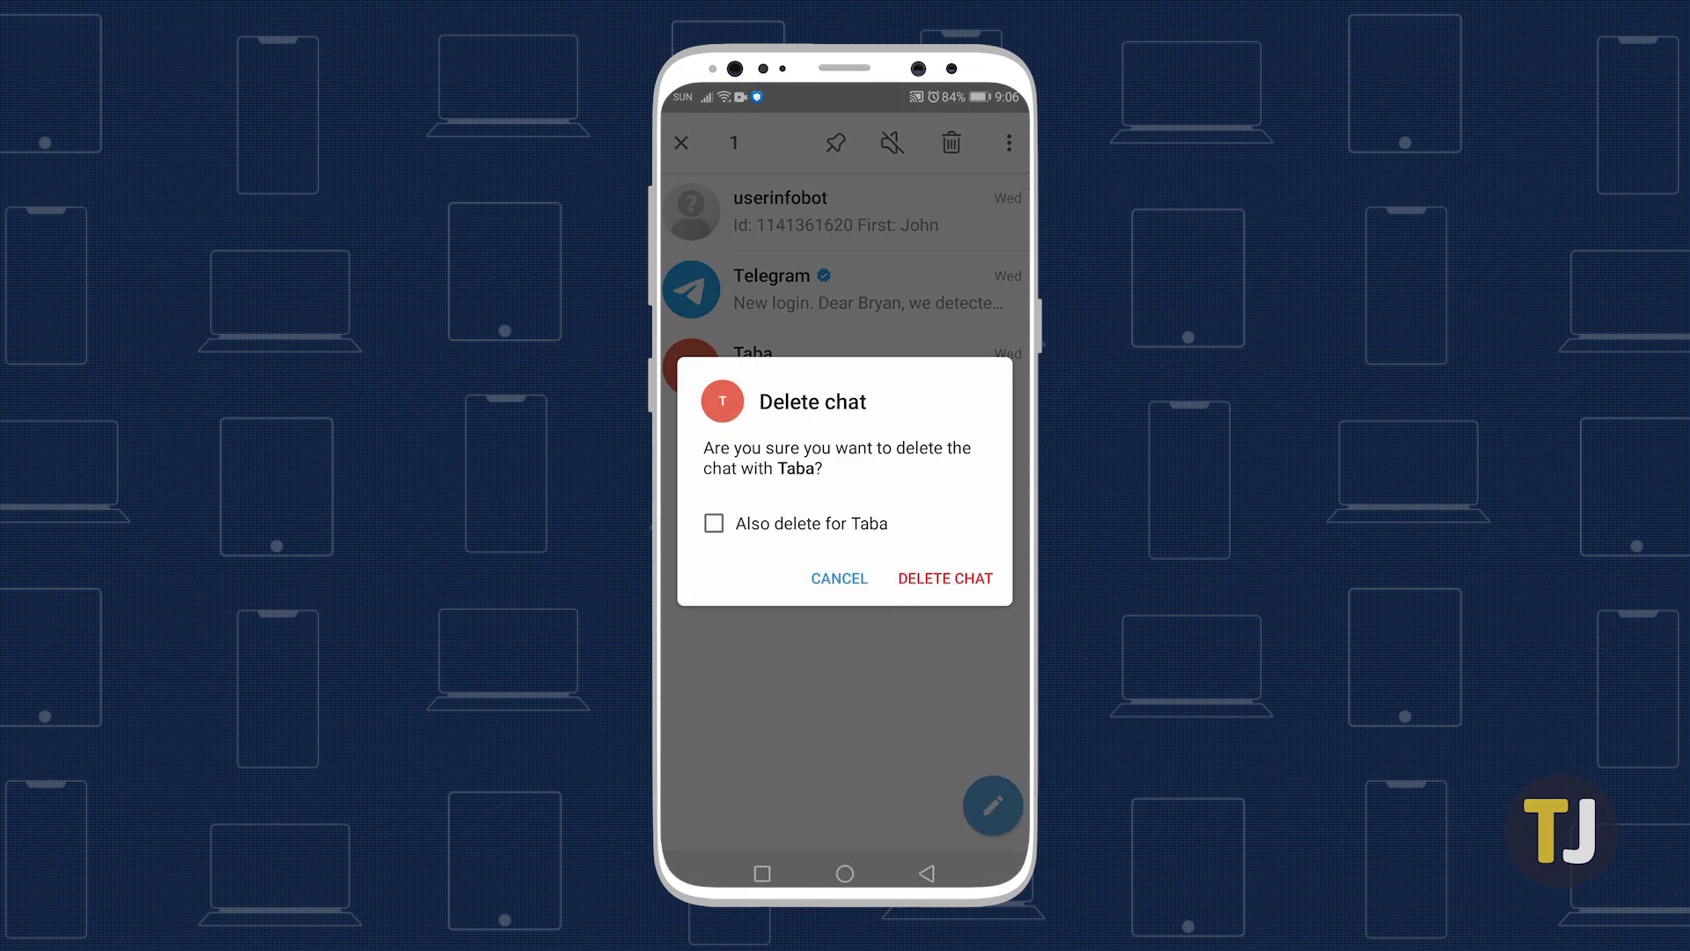
{"action": "left_click", "coordinate": [713, 524]}
{"action": "left_click", "coordinate": [945, 577]}
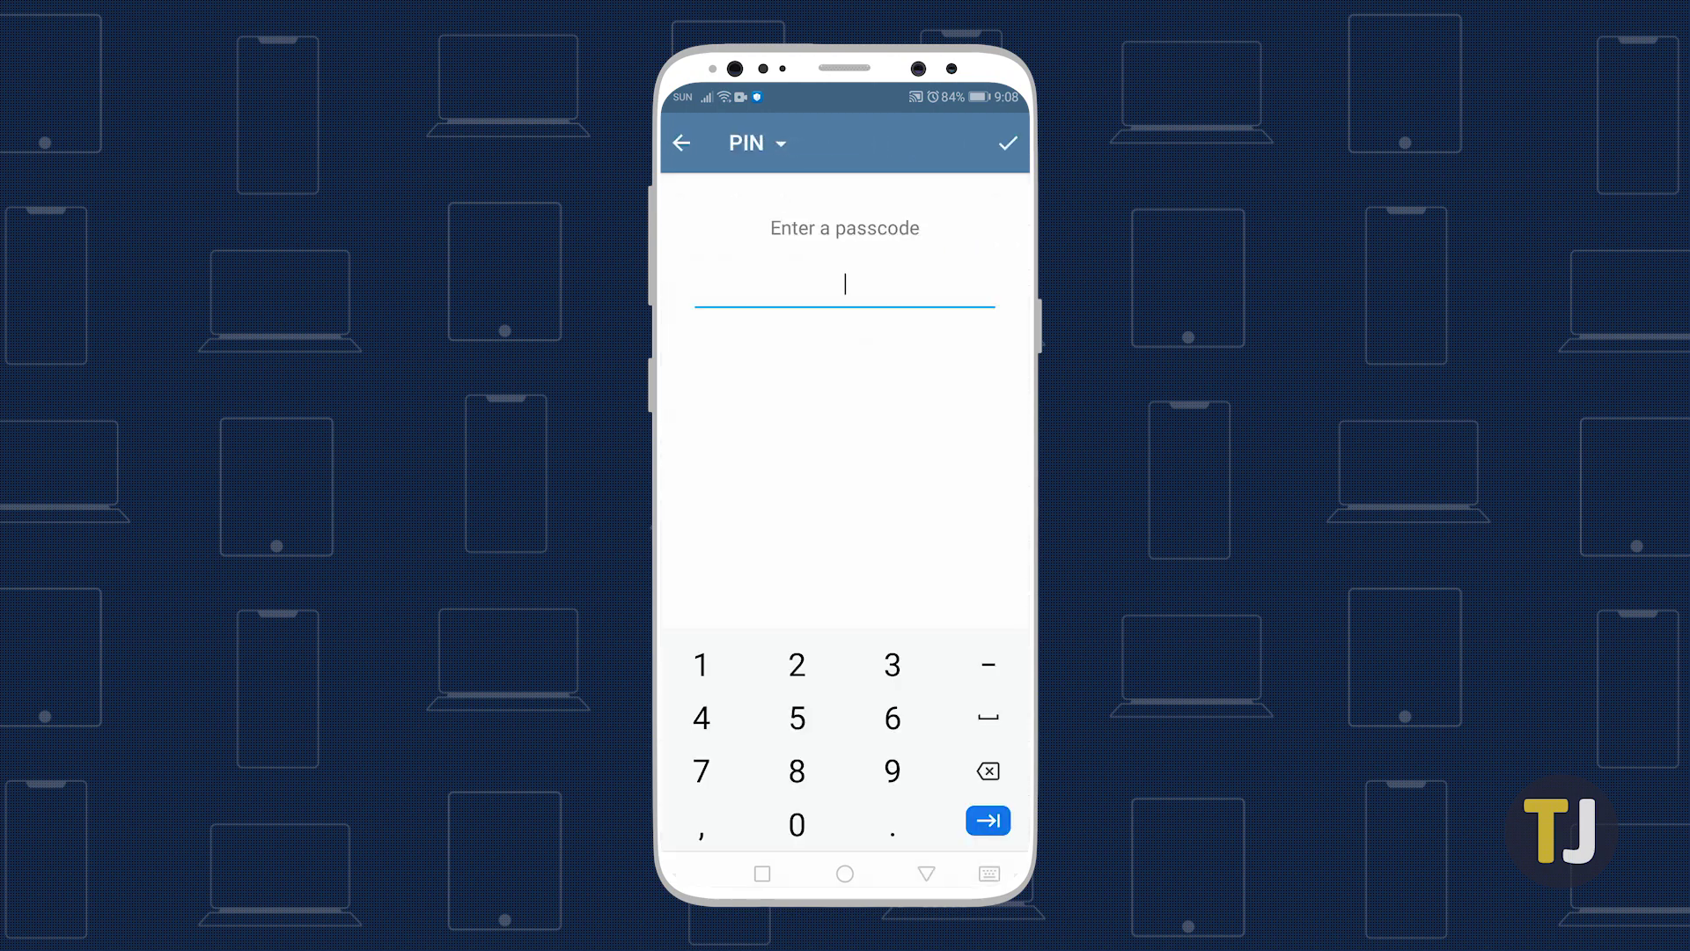
{"action": "type", "text": "12"}
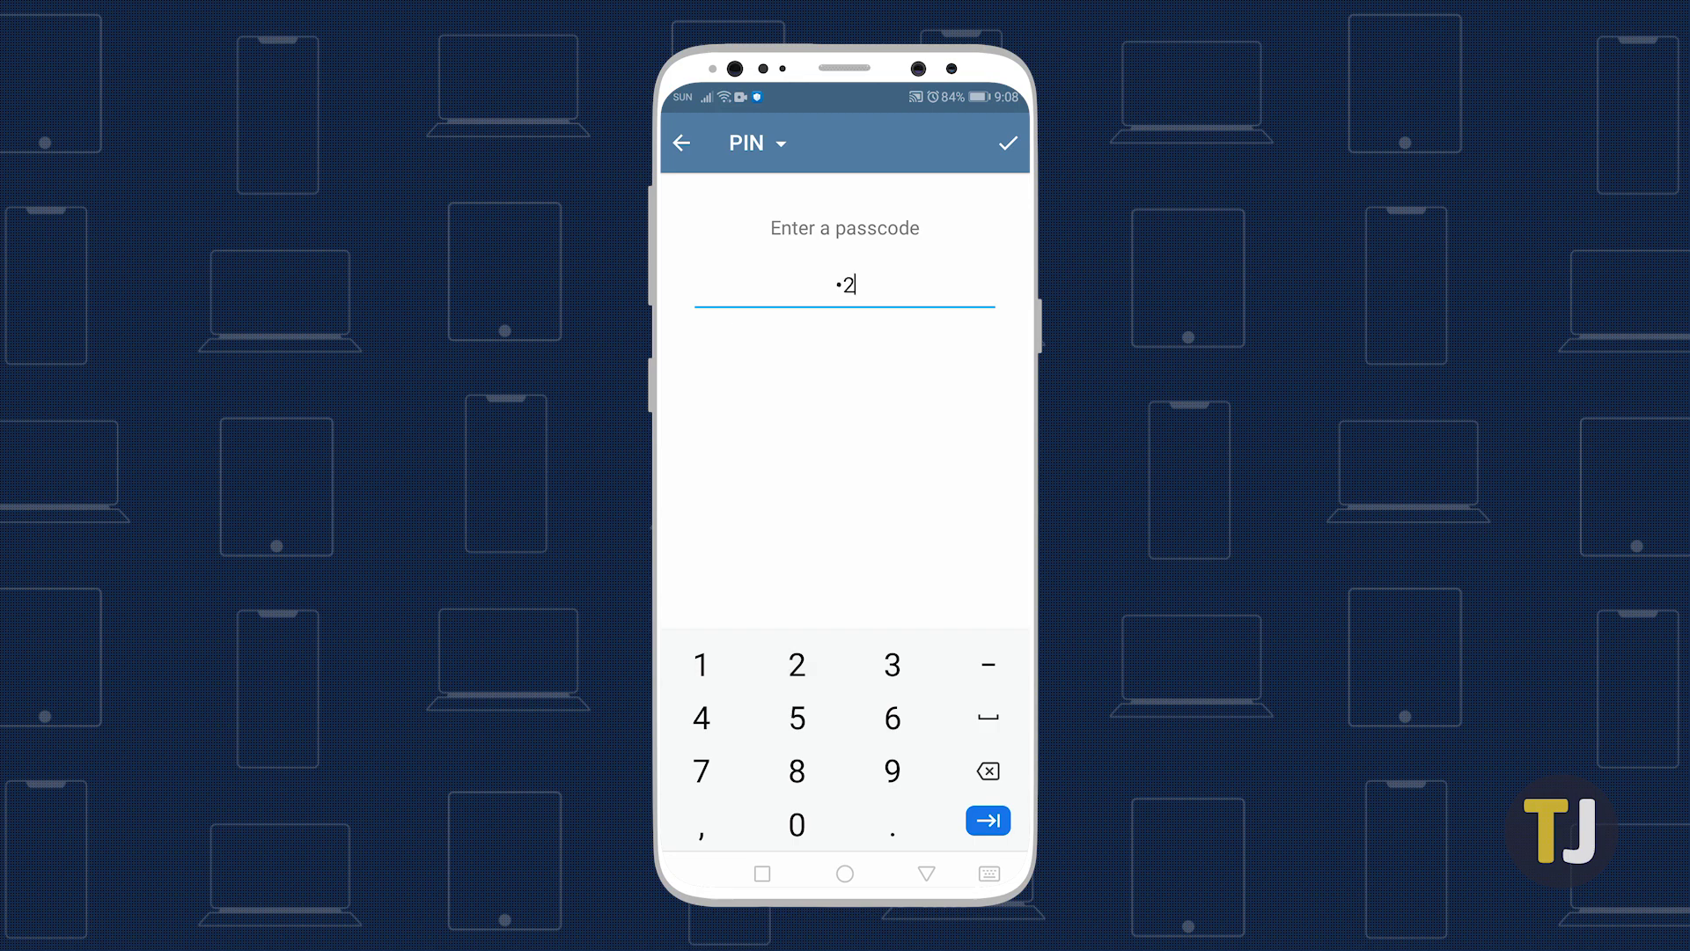